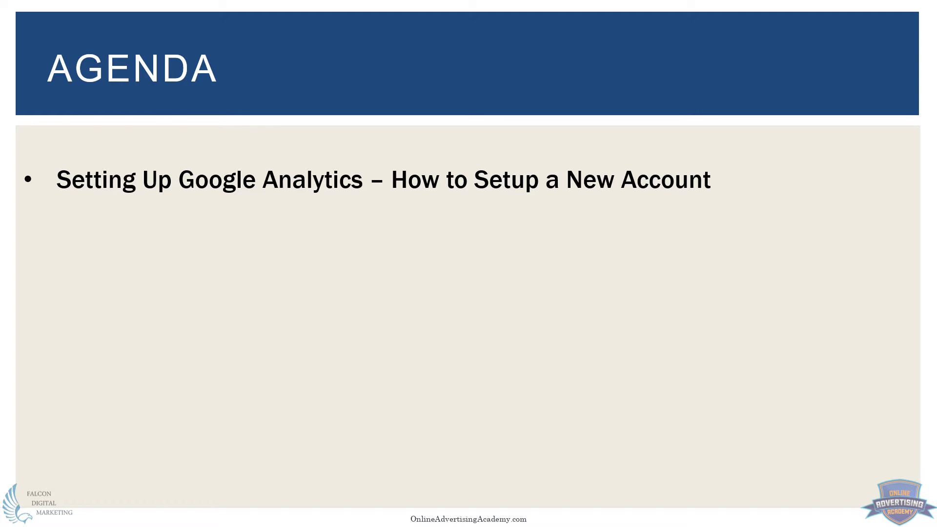
key("Right")
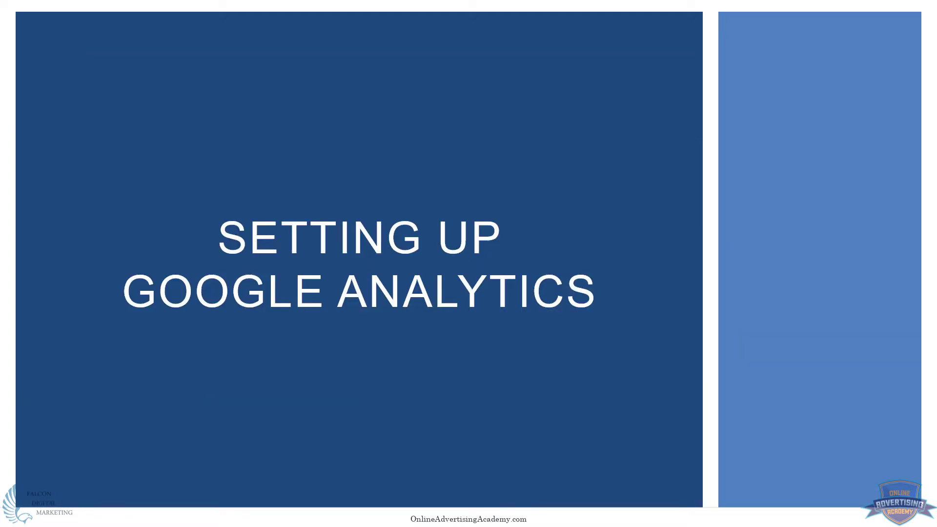
key("Right")
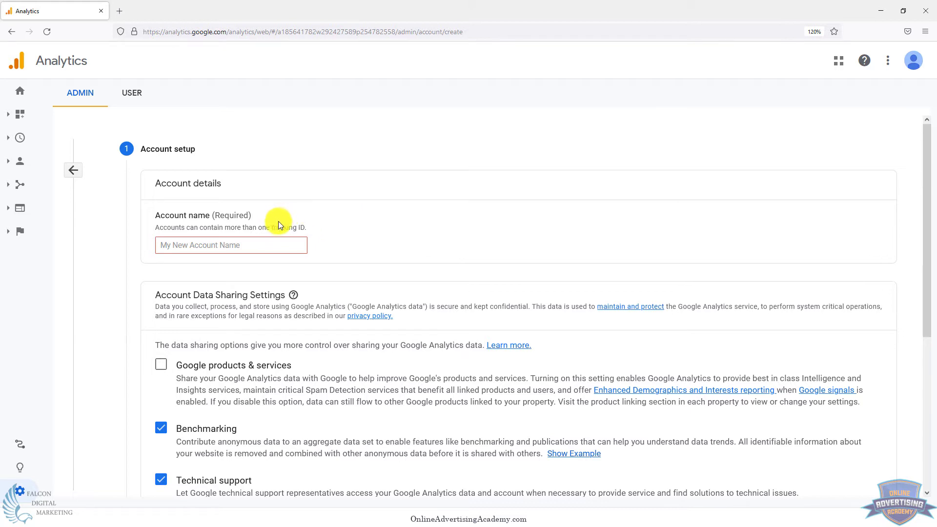
Step: Name the new account "New Website", enable data sharing with Google products & services, and continue to the property setup
left_click(215, 246)
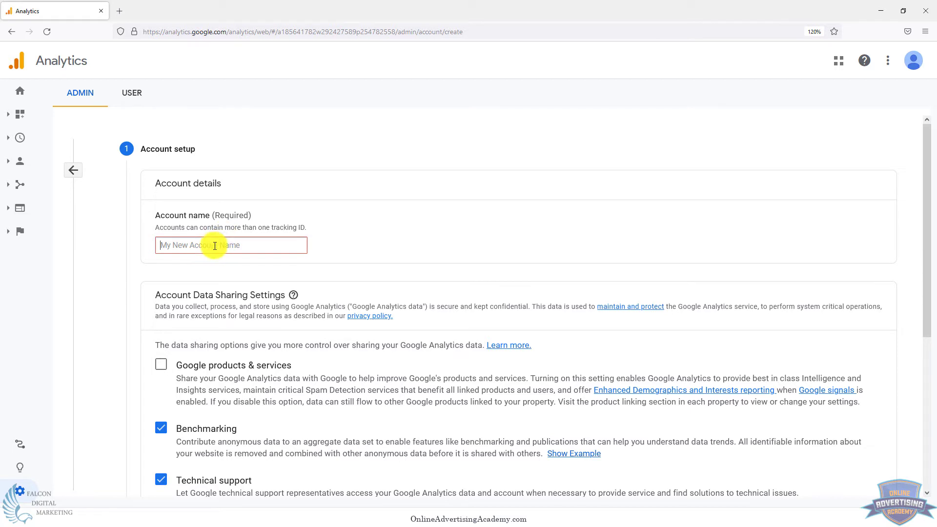
type("New Website")
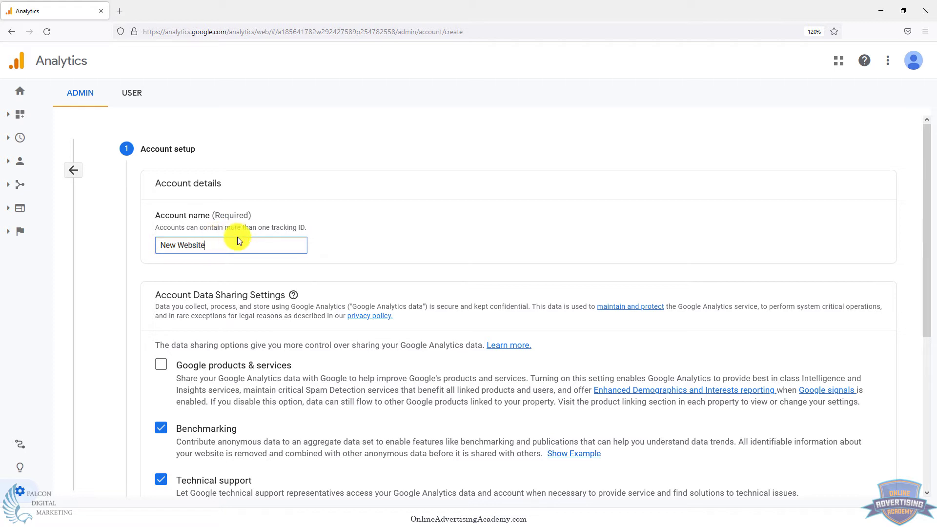
scroll(238, 236, "down", 2)
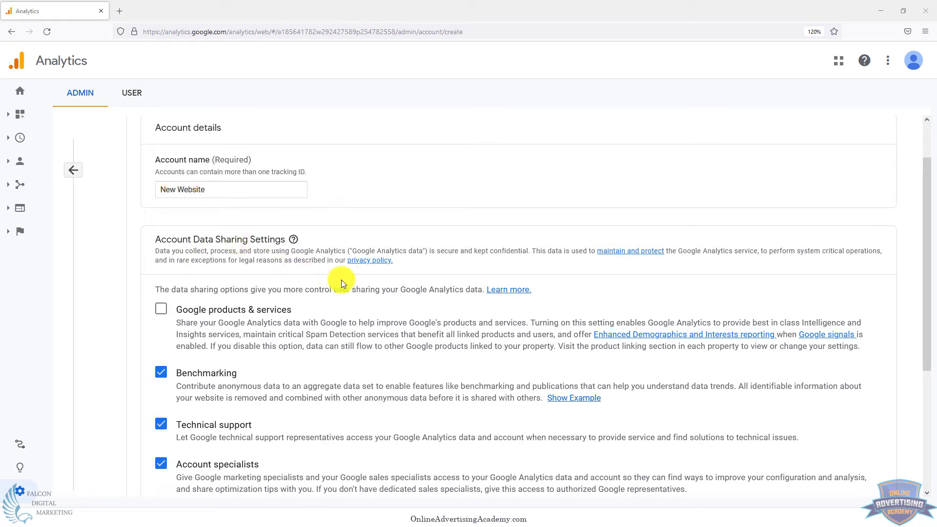
scroll(335, 302, "down", 2)
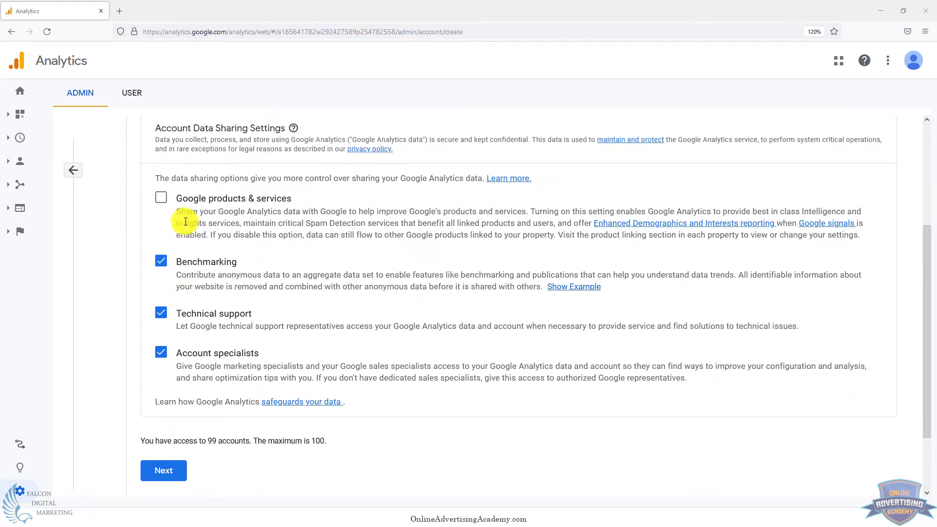
left_click(161, 196)
scroll(238, 347, "down", 1)
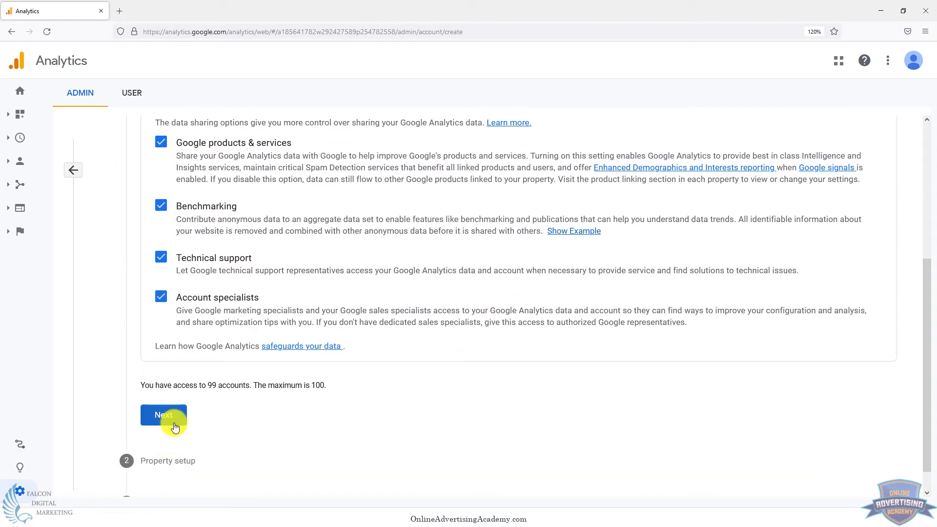
left_click(165, 415)
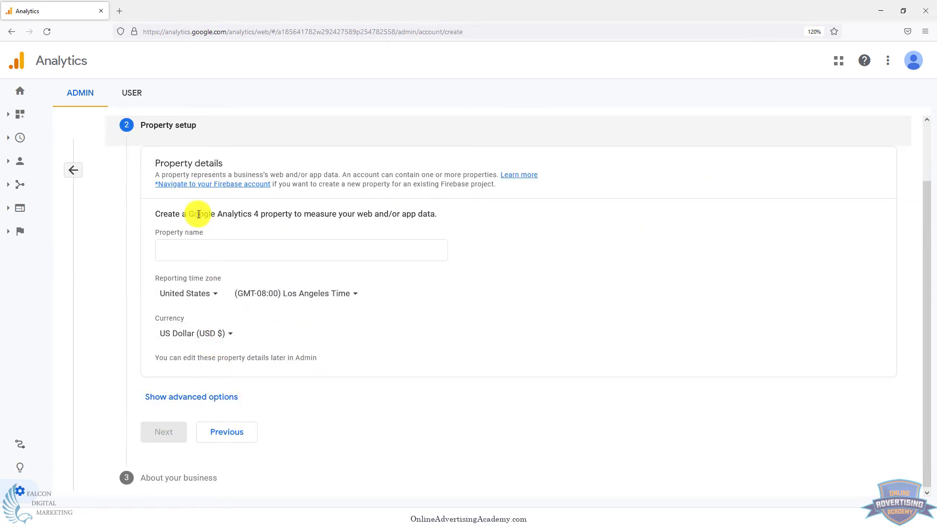
Step: Name the property "New Website"
left_click(272, 236)
type("New Website")
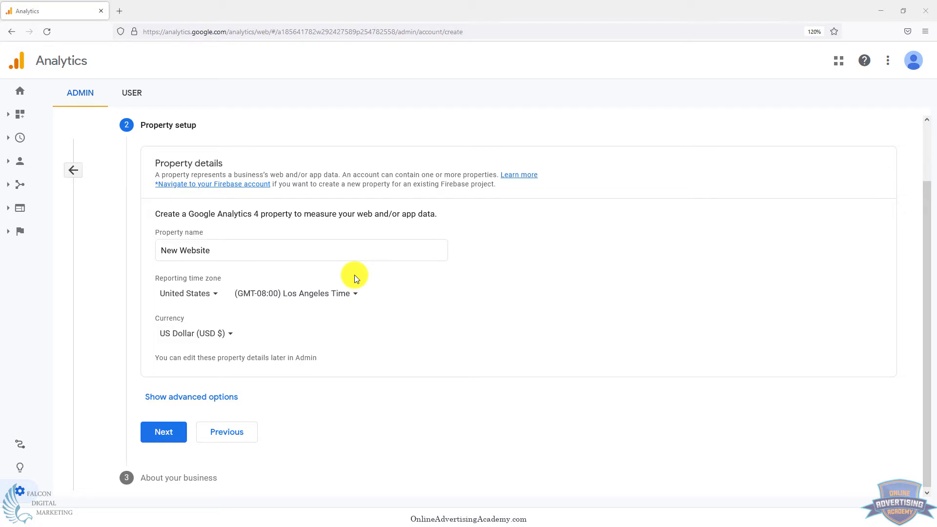
Step: Review the property details, including the available reporting time zones and currencies, keeping the existing choices
scroll(354, 274, "up", 2)
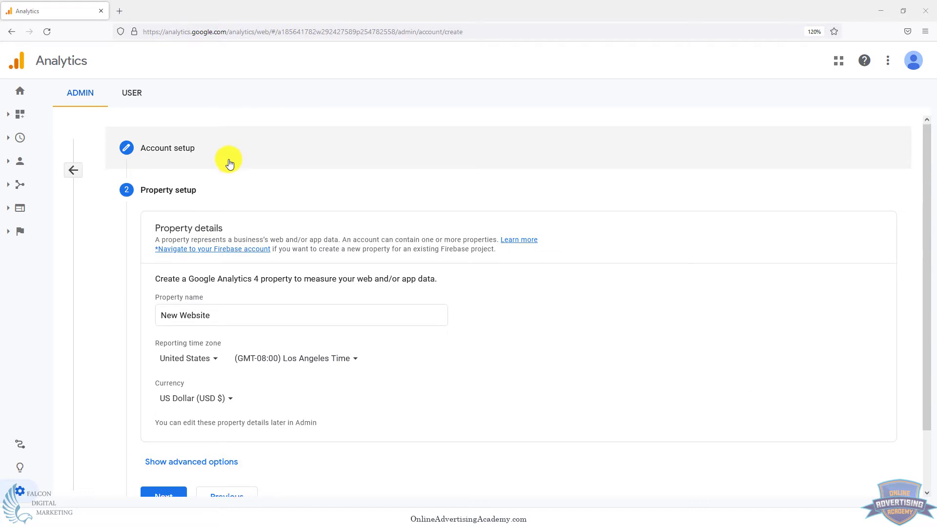
scroll(226, 157, "down", 2)
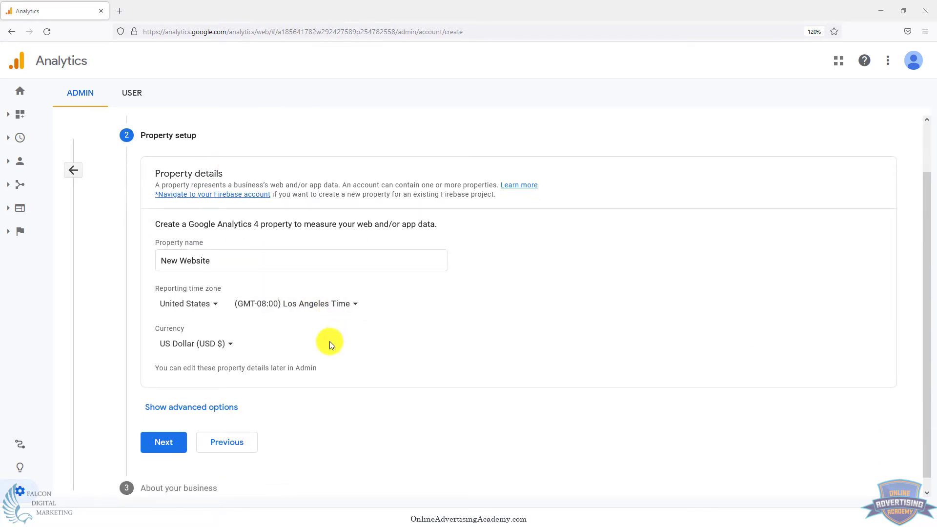
scroll(167, 175, "up", 2)
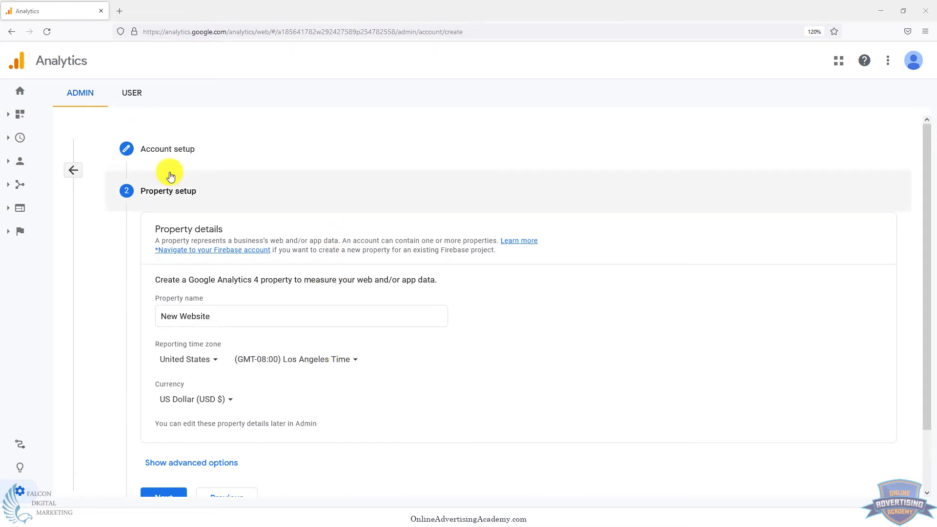
scroll(356, 245, "down", 2)
scroll(390, 317, "down", 1)
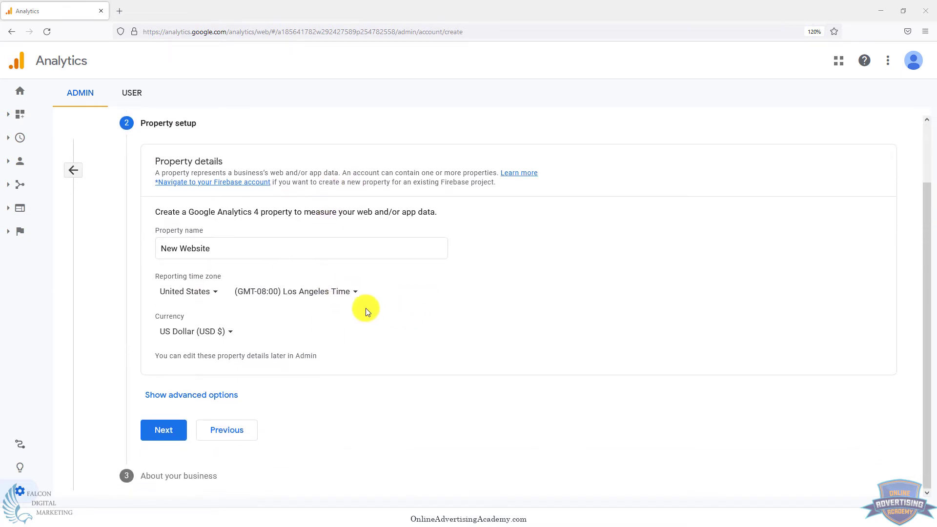
left_click(337, 296)
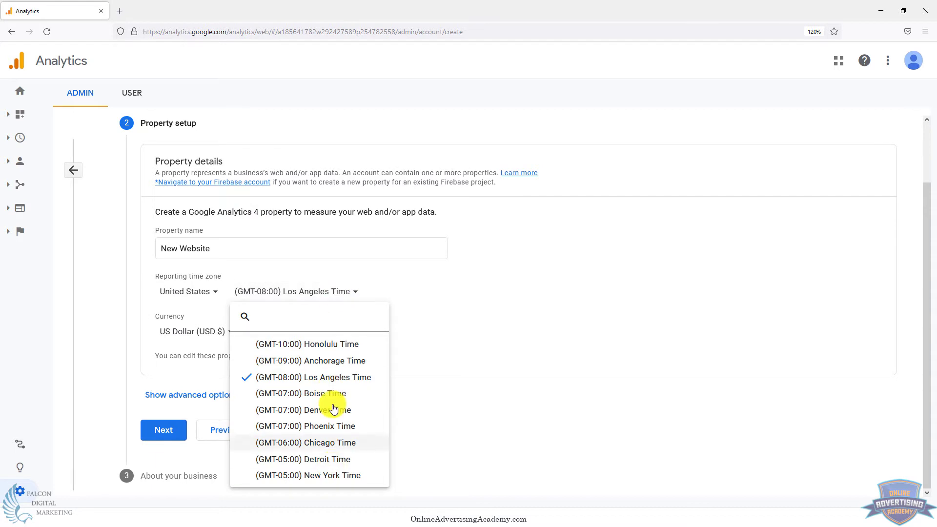
left_click(489, 324)
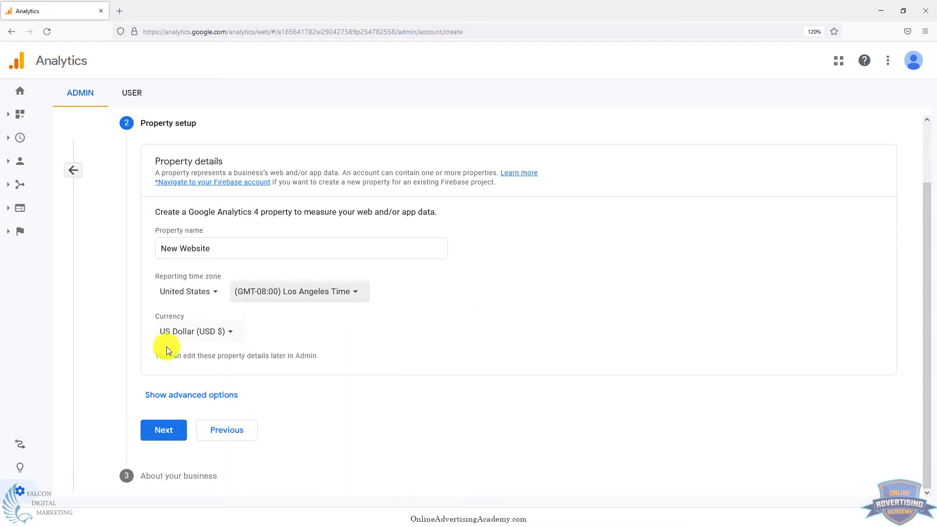
left_click(184, 331)
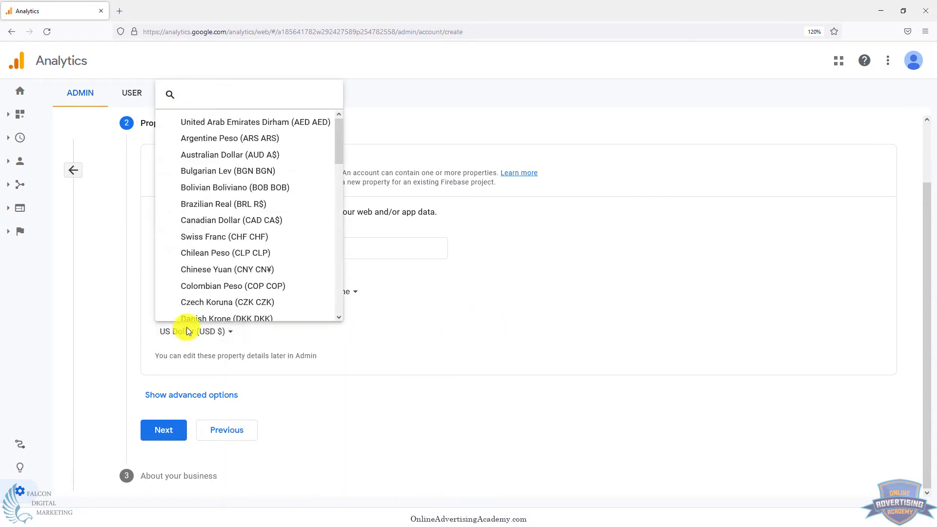
left_click(474, 334)
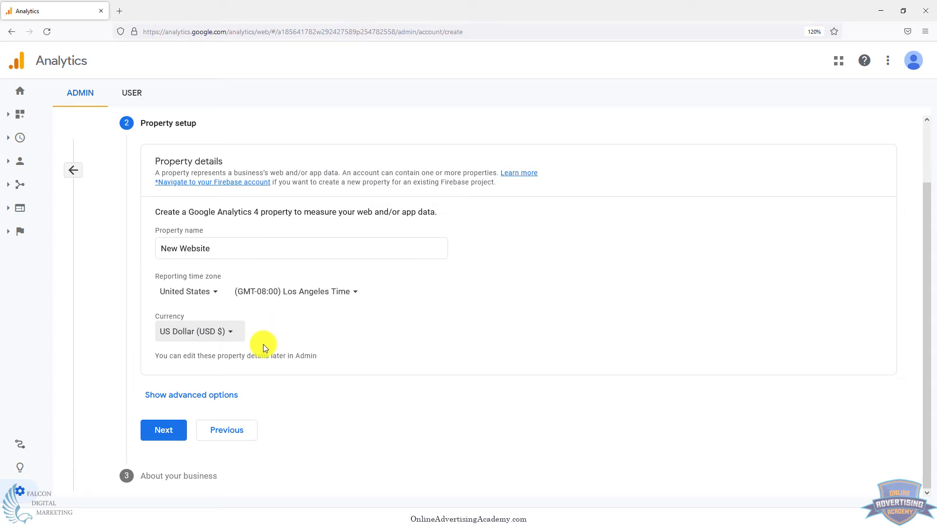
left_click(230, 394)
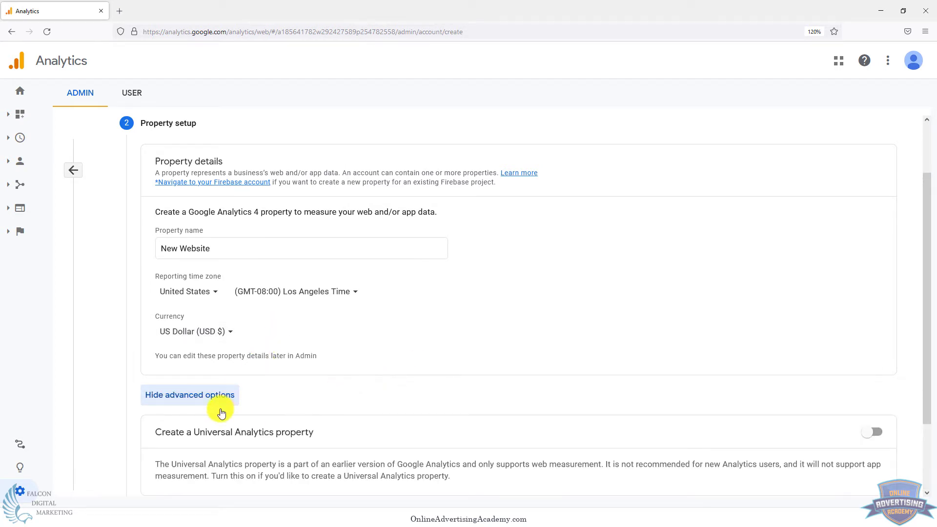
scroll(413, 378, "down", 2)
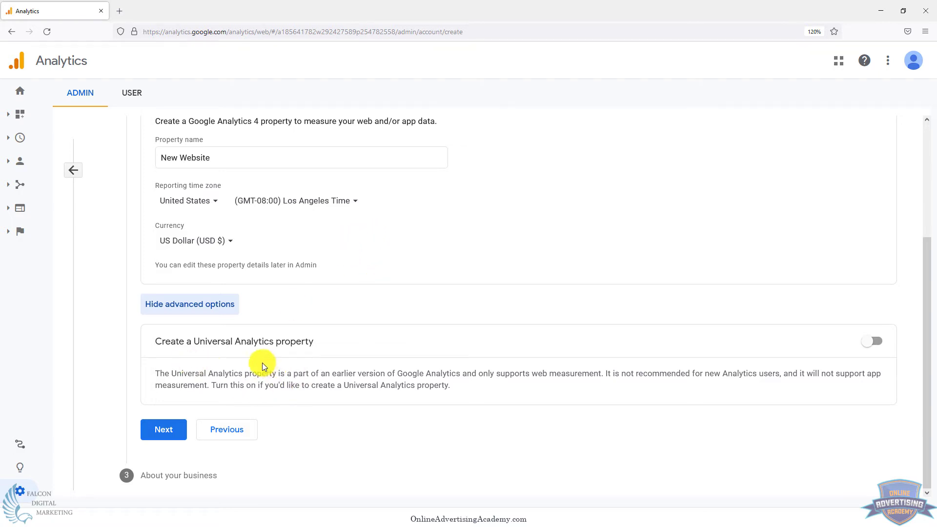
left_click(870, 342)
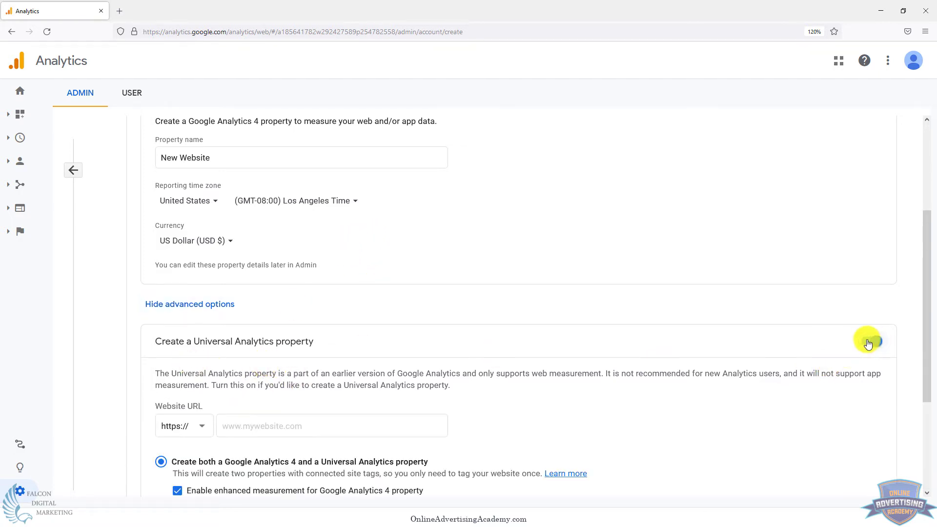
scroll(420, 351, "down", 2)
left_click(434, 316)
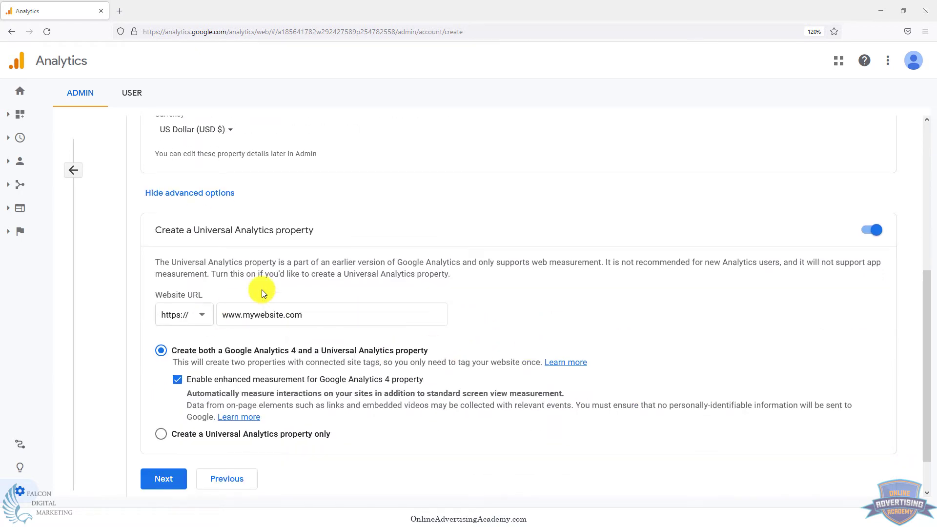
left_click(281, 314)
left_click(161, 435)
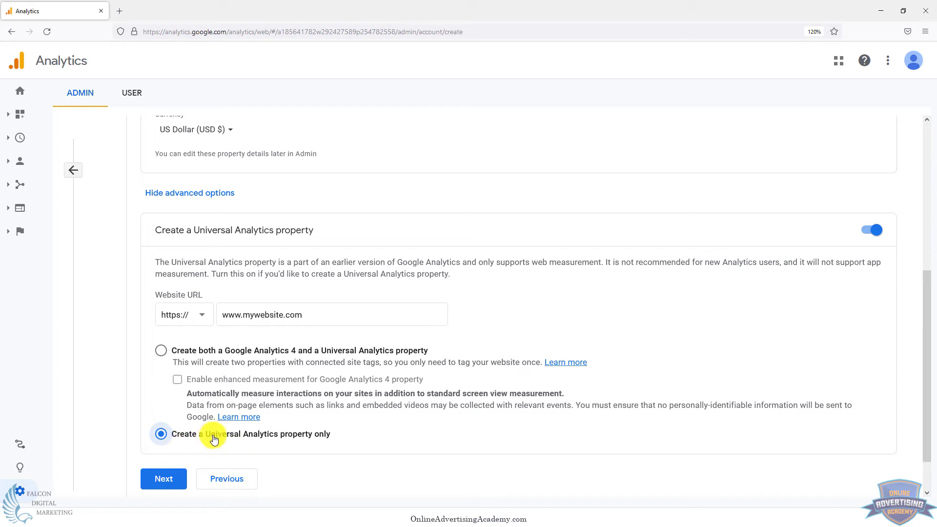
left_click(160, 483)
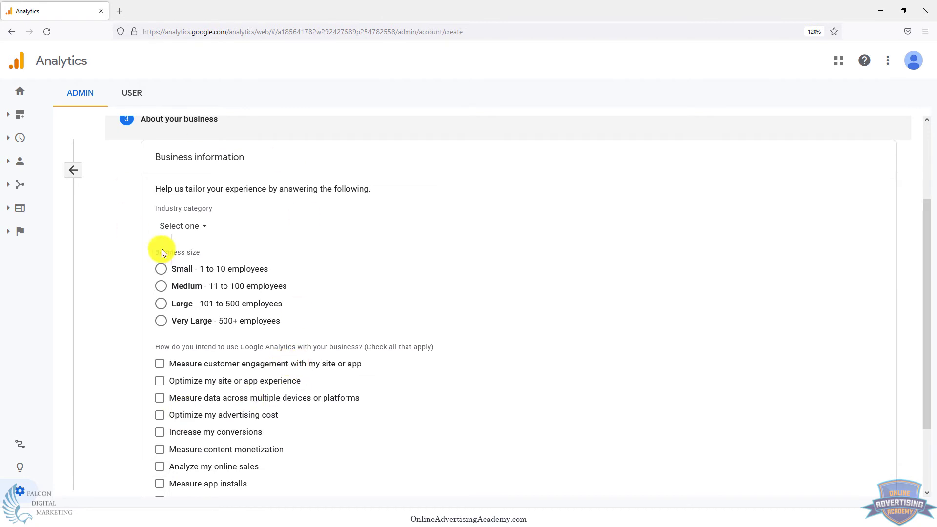
Step: Set the industry to Business & Industrial, business size to Large and intended use to Optimize my advertising cost, and submit the account creation
left_click(180, 226)
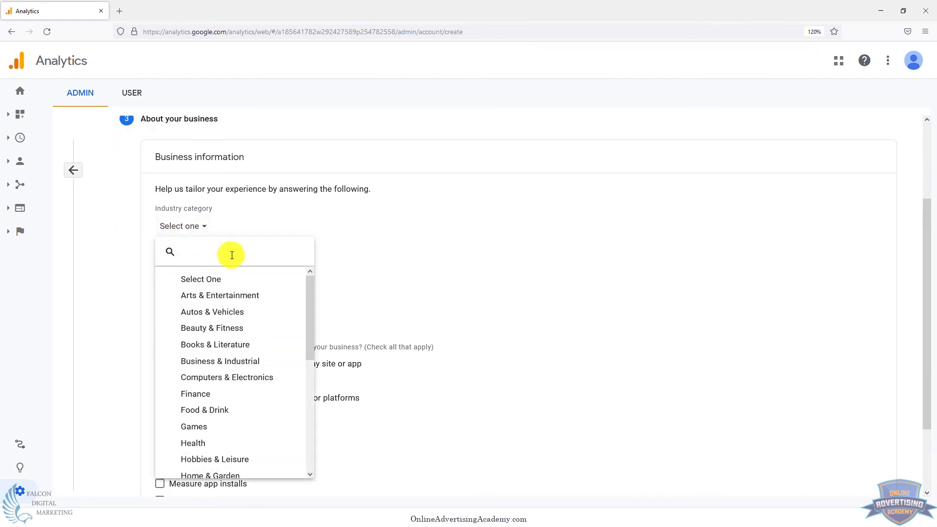
left_click(221, 361)
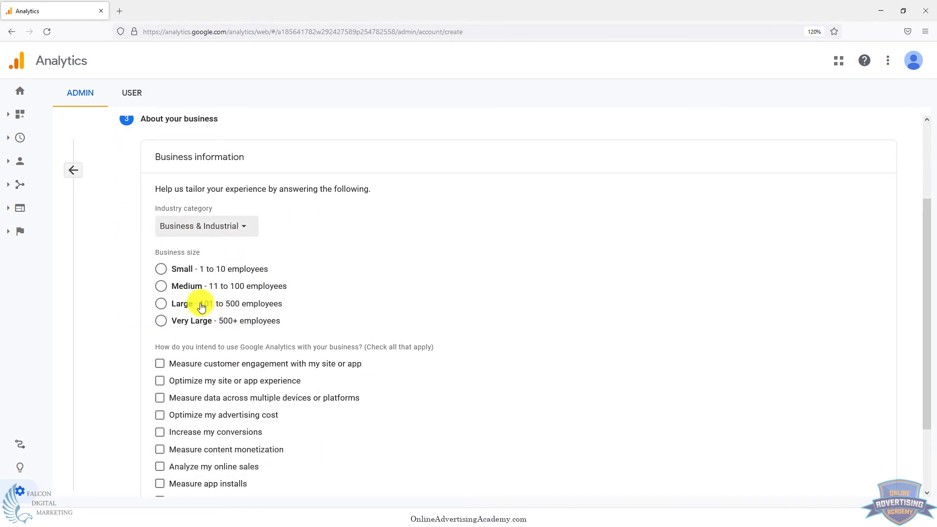
left_click(160, 304)
scroll(159, 307, "down", 2)
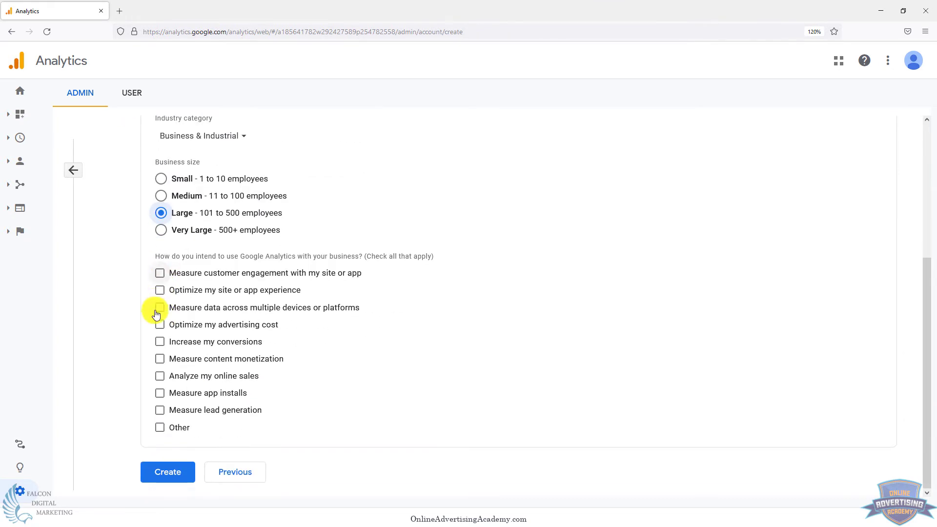
left_click(159, 324)
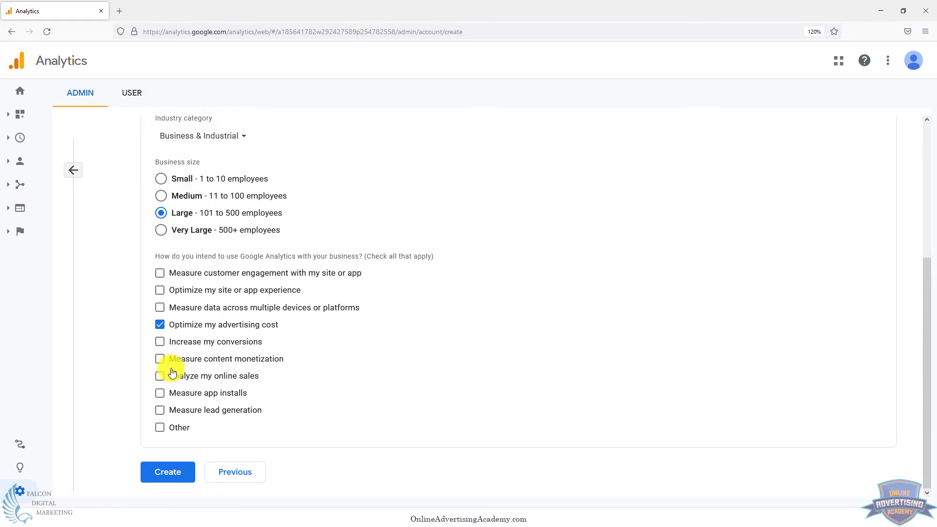
left_click(166, 472)
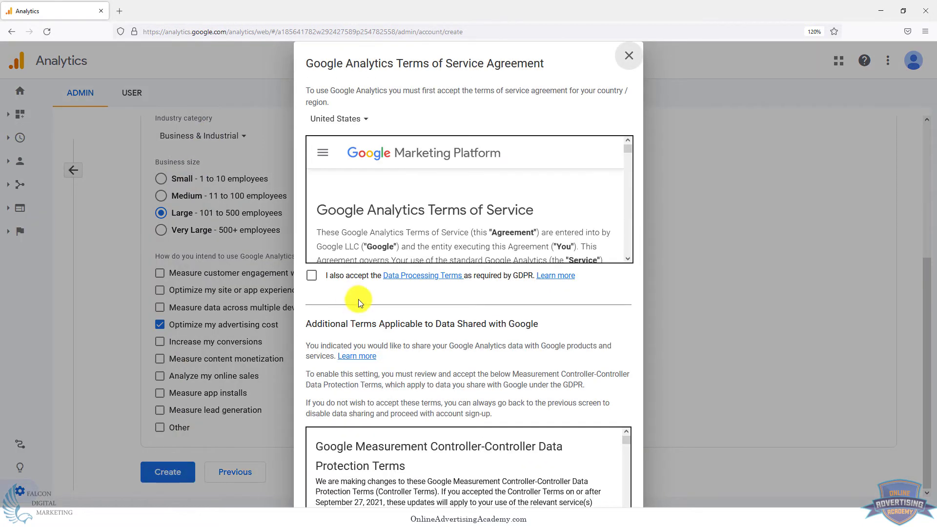
Step: Accept the Google Analytics terms of service, including the Data Processing Terms and the Measurement Controller-Controller Data Protection Terms
left_click(312, 275)
scroll(410, 249, "down", 5)
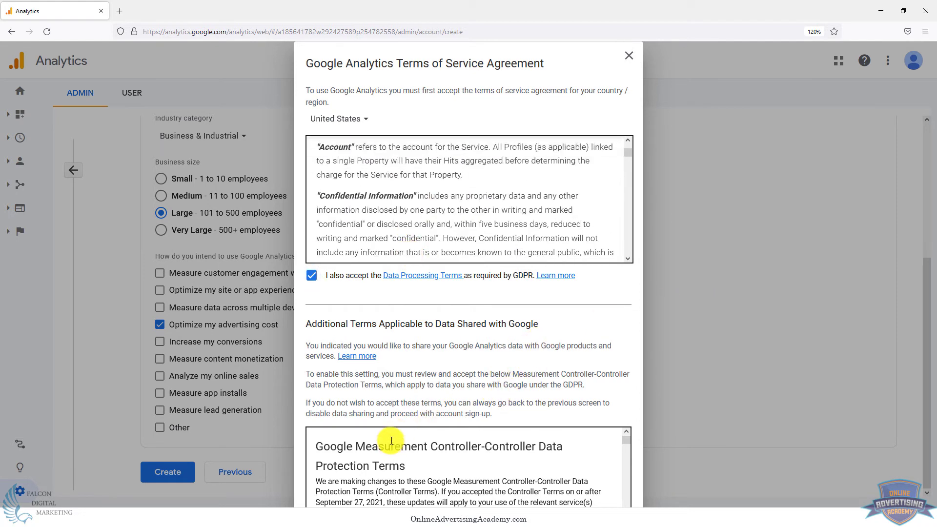
scroll(393, 439, "down", 3)
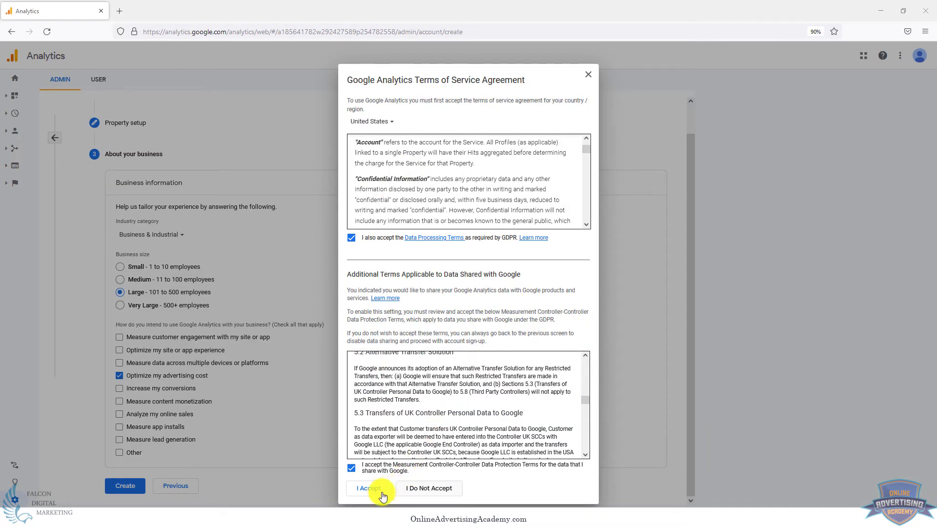
left_click(380, 493)
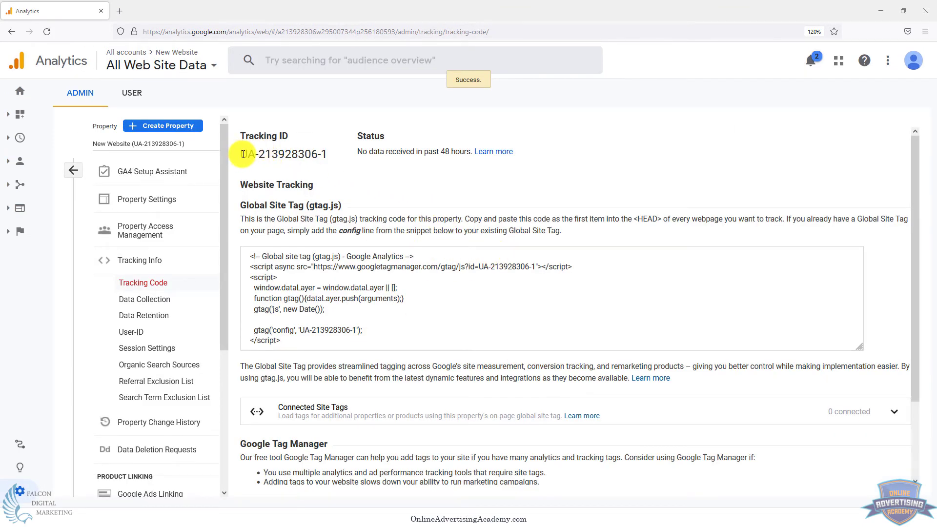
Step: Examine the new property's tracking ID, its Global Site Tag snippet and the instruction on placing it in the <HEAD>
left_click_drag(243, 154, 327, 156)
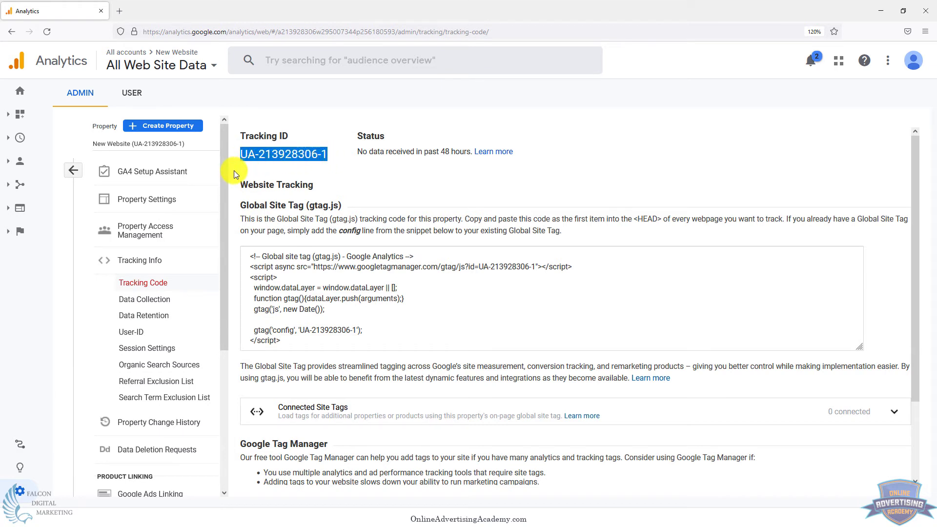
left_click(301, 256)
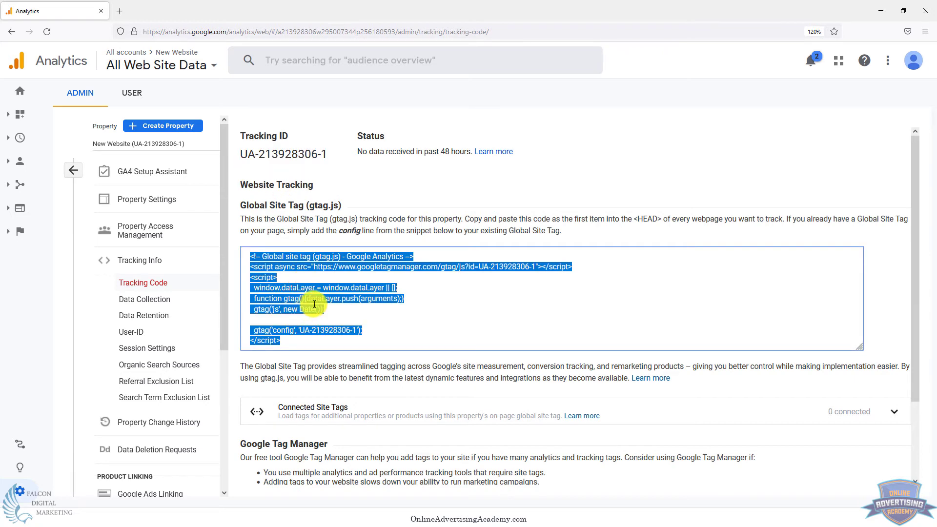
left_click(380, 327)
left_click(378, 326)
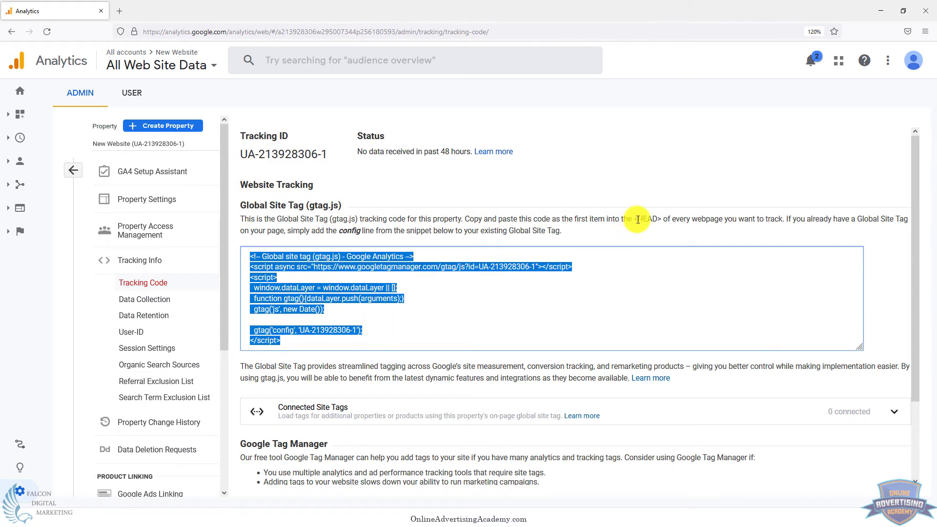
left_click_drag(634, 220, 662, 219)
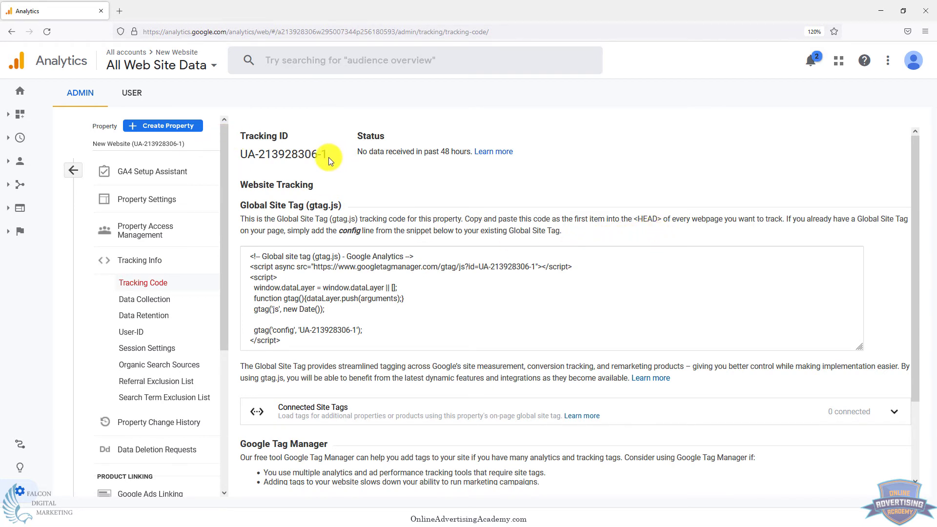
Step: Select the property's tracking ID, and select the whole Global Site Tag snippet to identify the code for the website
left_click_drag(329, 157, 236, 155)
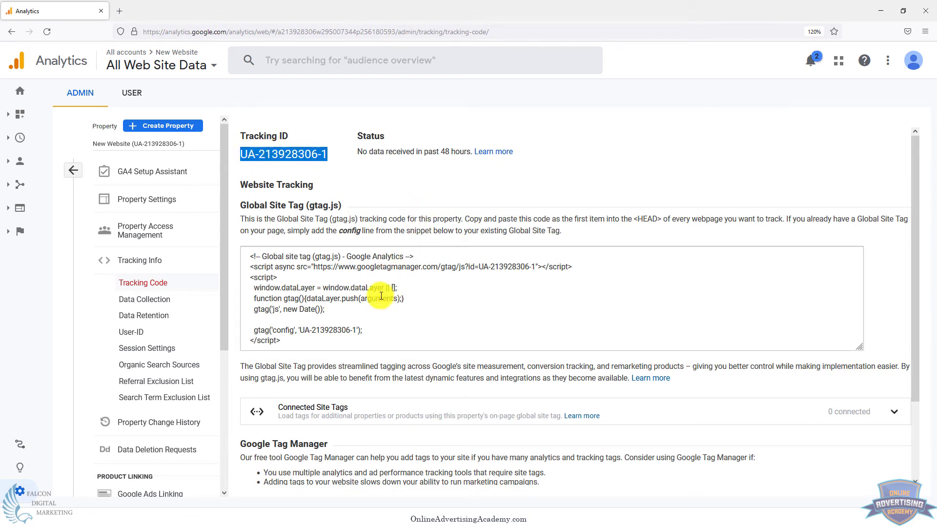
left_click(362, 303)
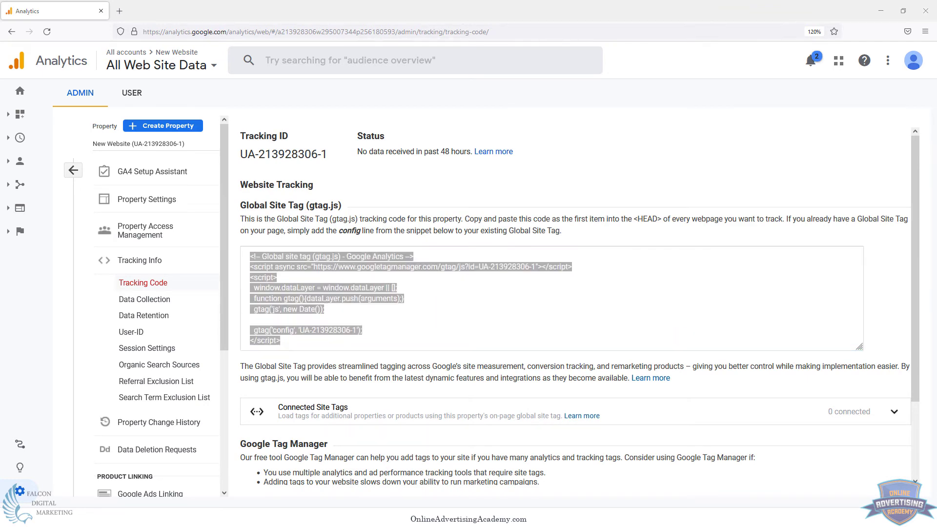
left_click(359, 310)
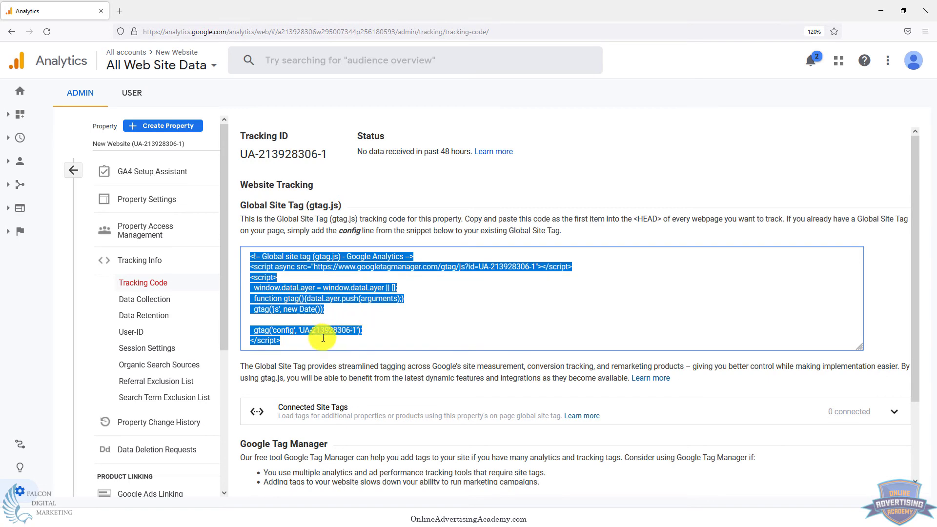
left_click(379, 228)
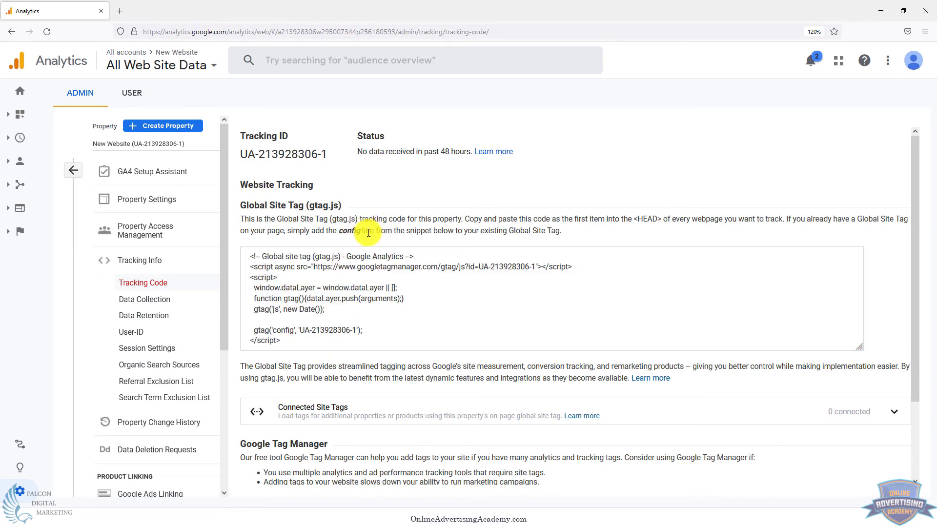
left_click(309, 320)
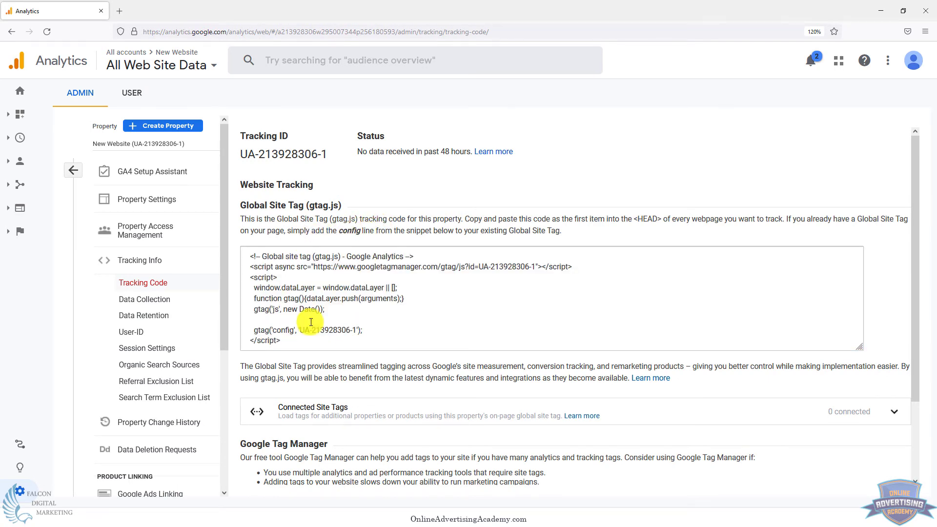
left_click(437, 213)
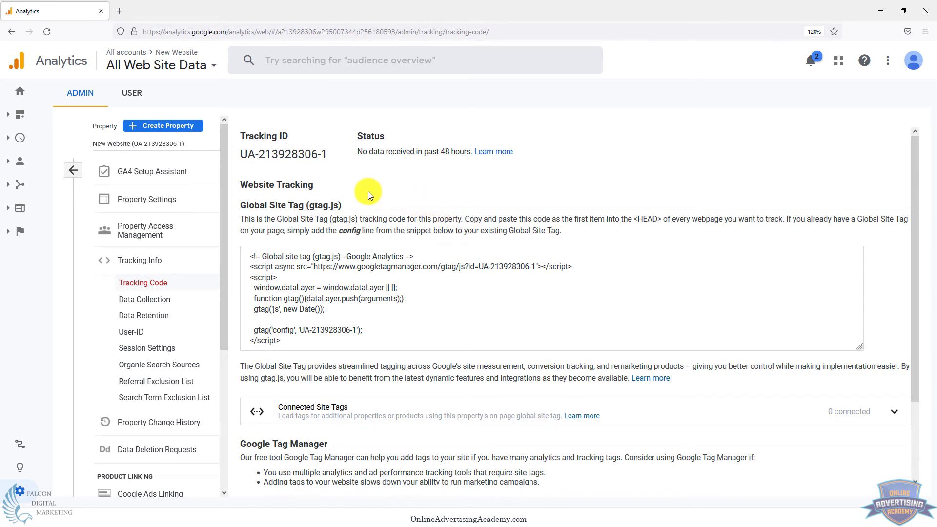
Step: Review the Google Tag Manager and additional implementation notes, and the property's settings from GA4 Setup Assistant to Data Import
scroll(367, 191, "down", 3)
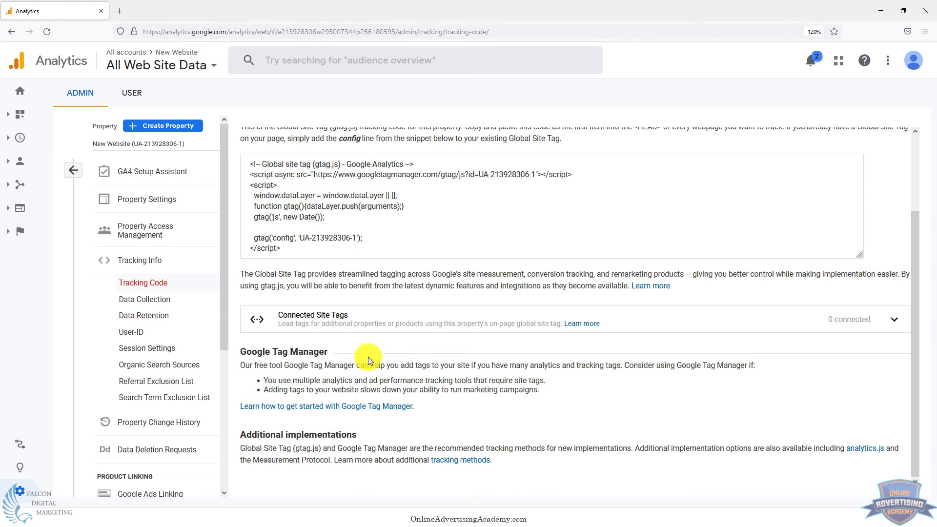
scroll(370, 355, "up", 3)
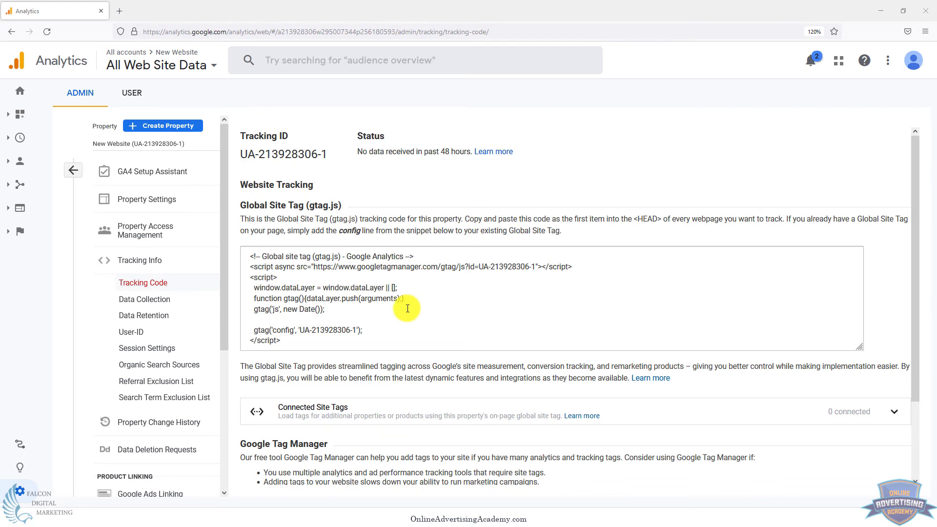
scroll(161, 322, "down", 2)
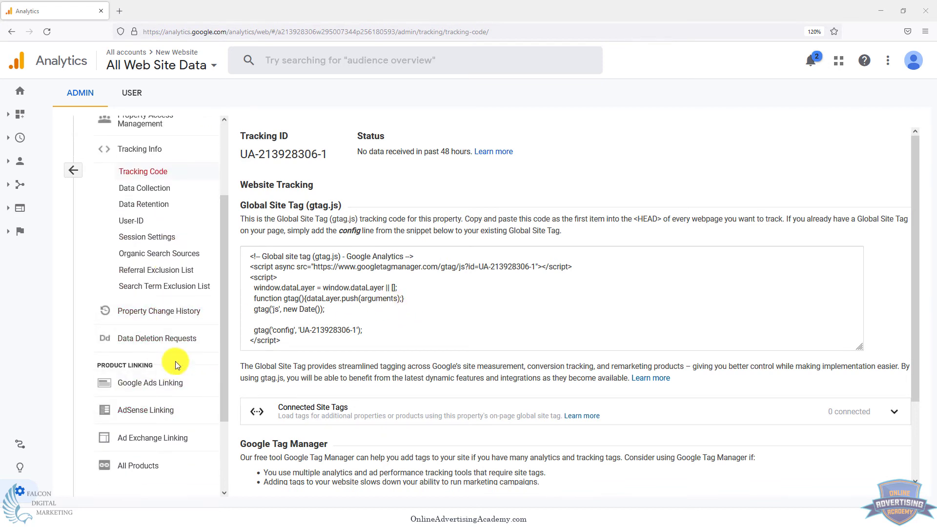
scroll(193, 254, "down", 1)
scroll(170, 401, "down", 1)
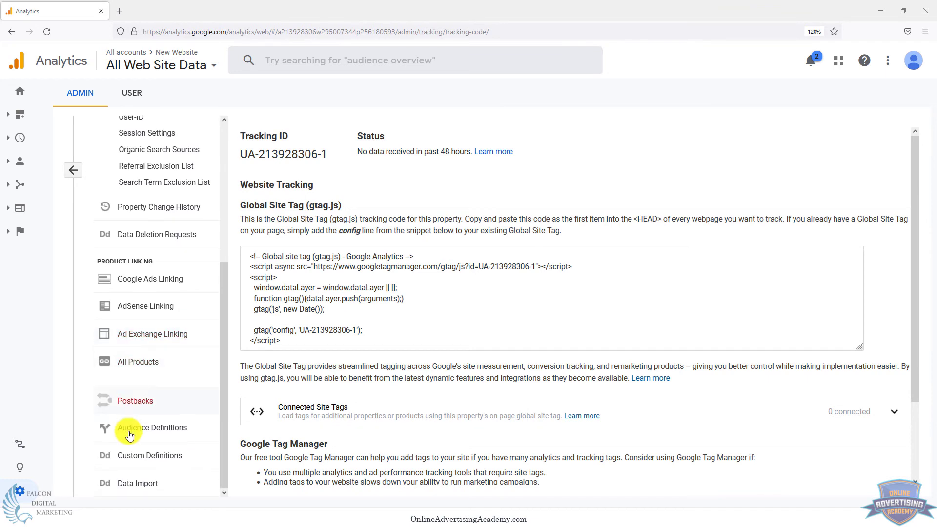
scroll(163, 410, "up", 4)
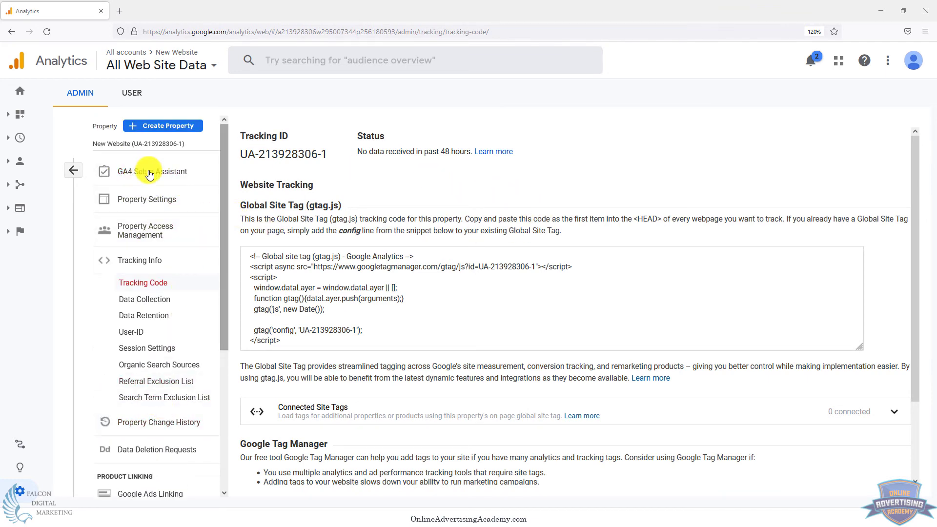
Step: Return to the admin overview of account, property and view settings, and expand Audience Definitions for the property
left_click(73, 172)
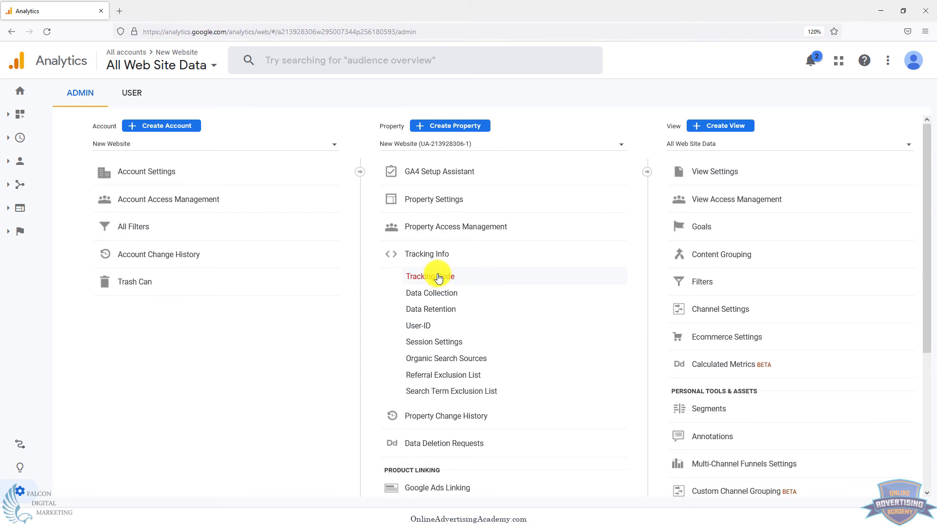
scroll(454, 278, "down", 5)
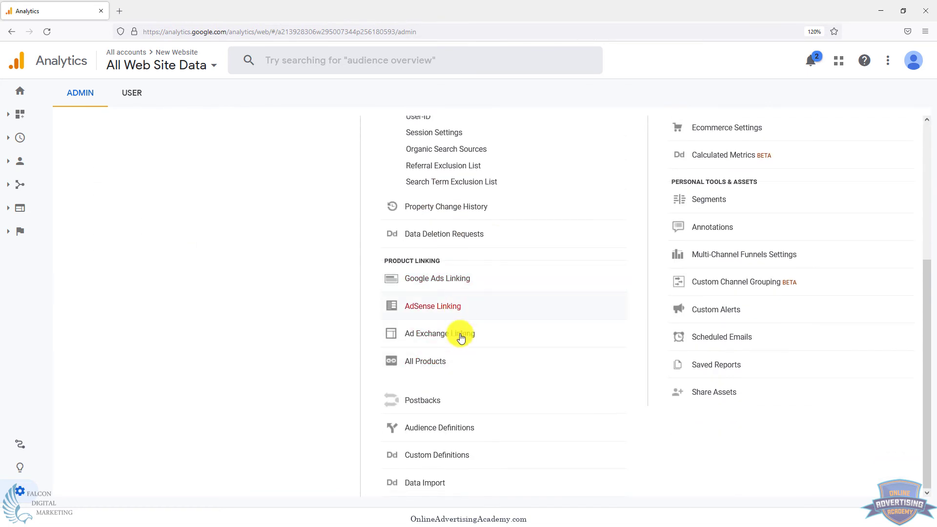
left_click(414, 433)
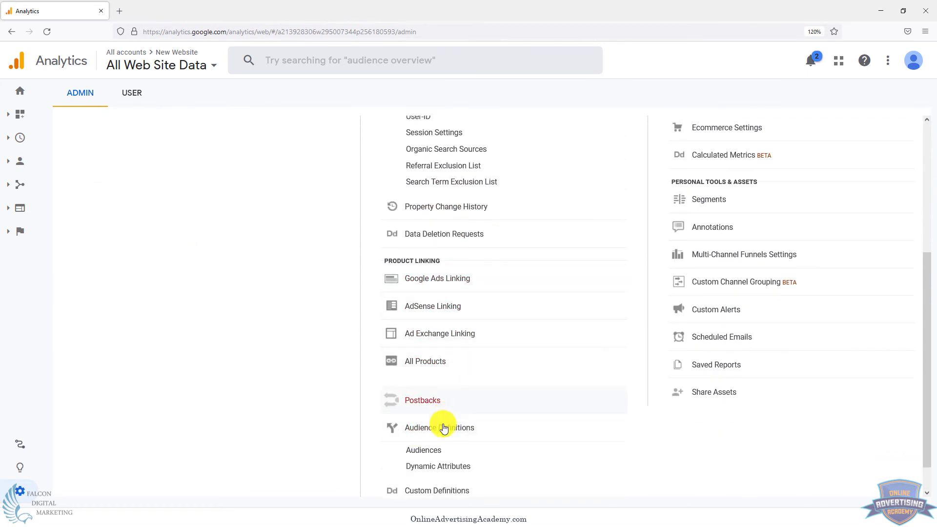
scroll(445, 451, "up", 5)
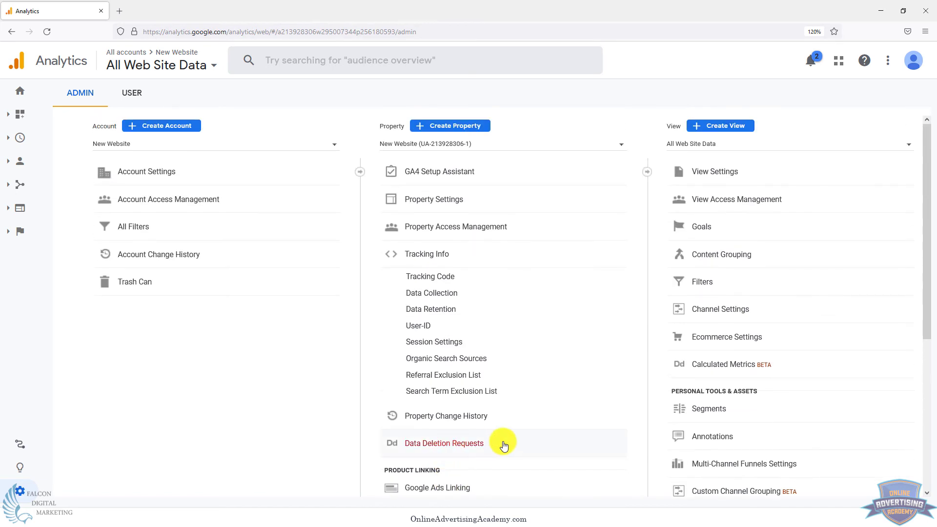